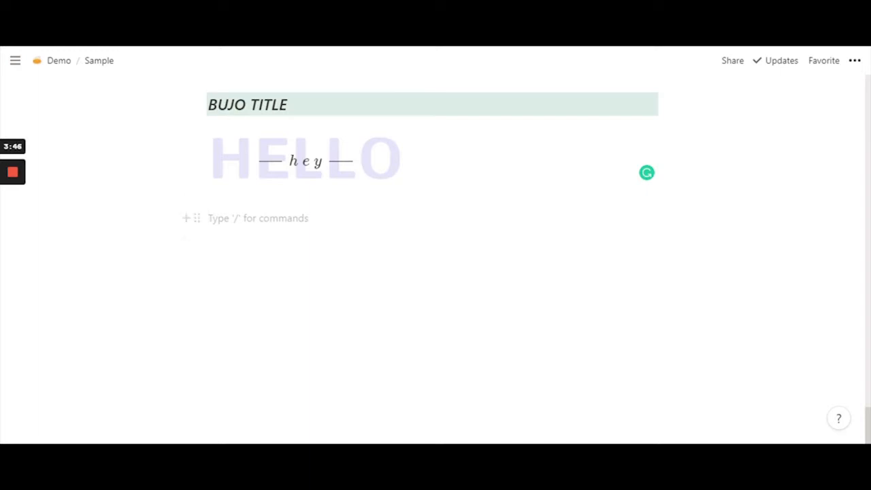
Step: Begin the equation code in the empty block below the sample title with \substack { \Huge\textsf{\textbf{
{"action": "type", "text": "\\"}
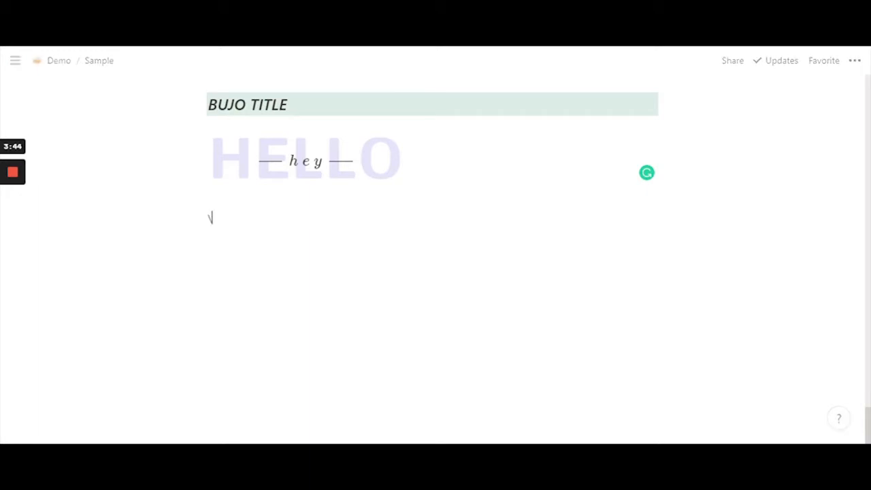
{"action": "type", "text": "su"}
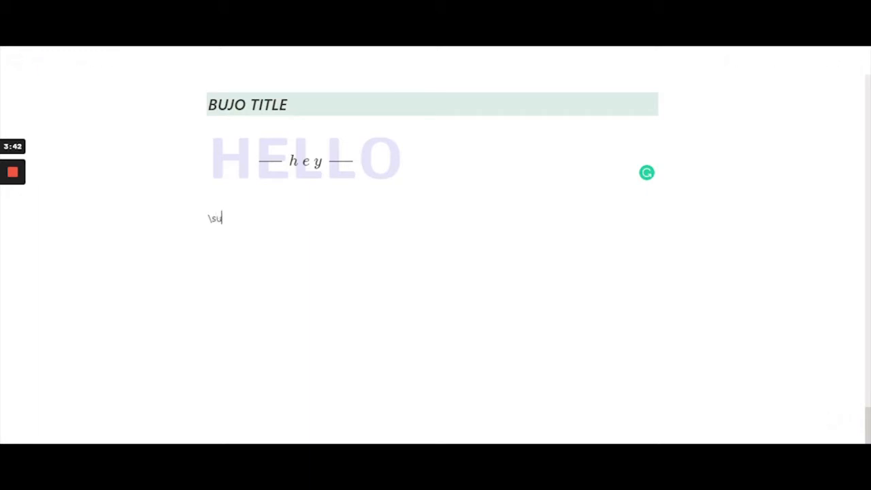
{"action": "type", "text": "bstack"}
{"action": "type", "text": "{"}
{"action": "type", "text": "\\Huge"}
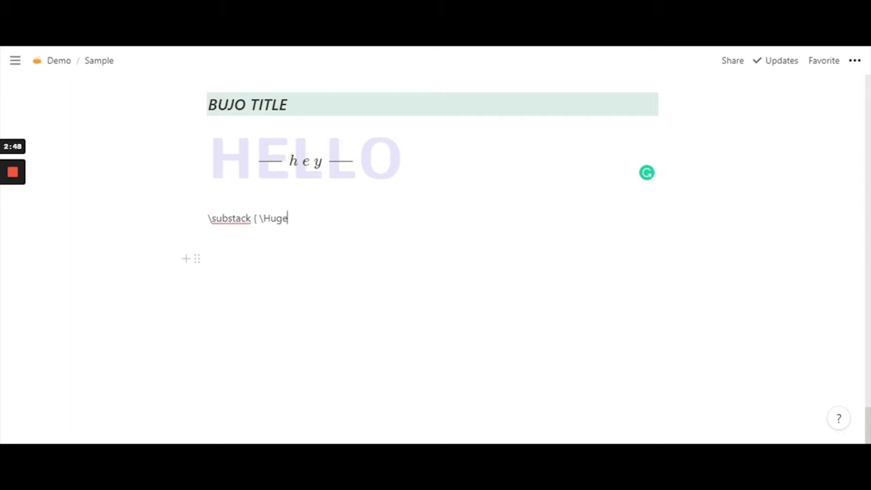
{"action": "type", "text": "\\t"}
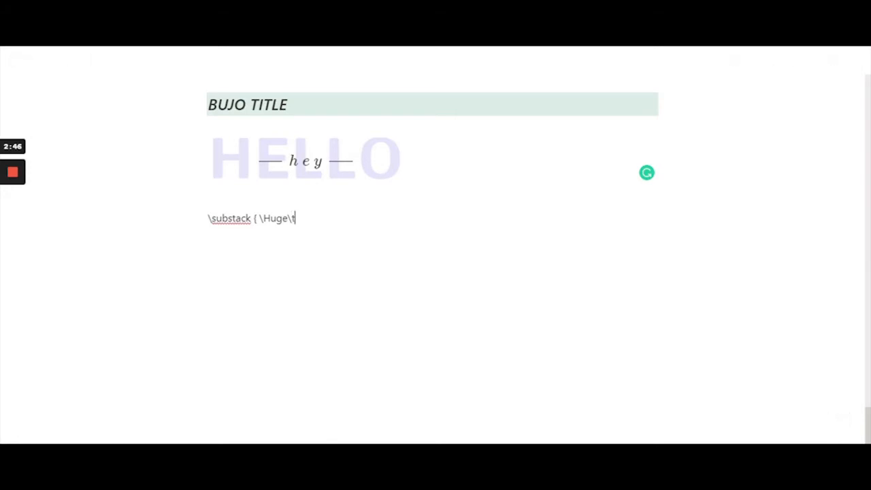
{"action": "type", "text": "extsf"}
{"action": "type", "text": "(\\textbf("}
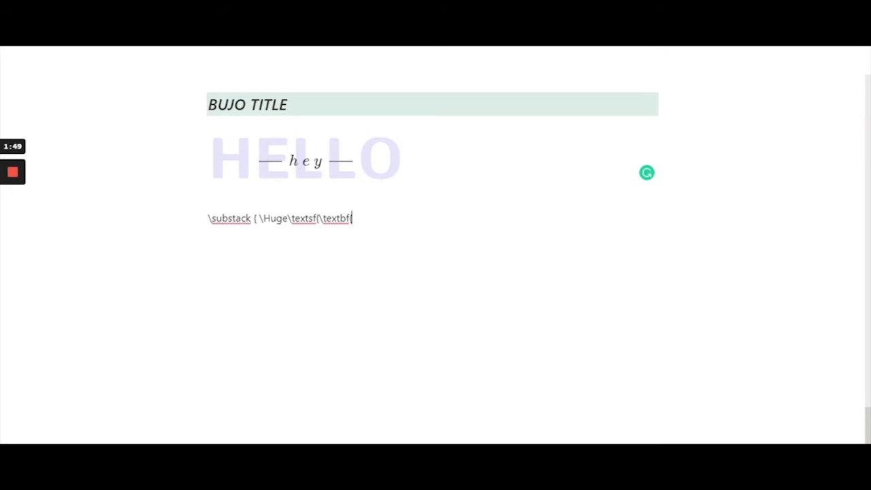
Step: Continue the code with \color{lavender} followed by the background word HELLO
{"action": "type", "text": "{\\color{lavn"}
{"action": "key", "text": "BackSpace"}
{"action": "type", "text": "ender"}
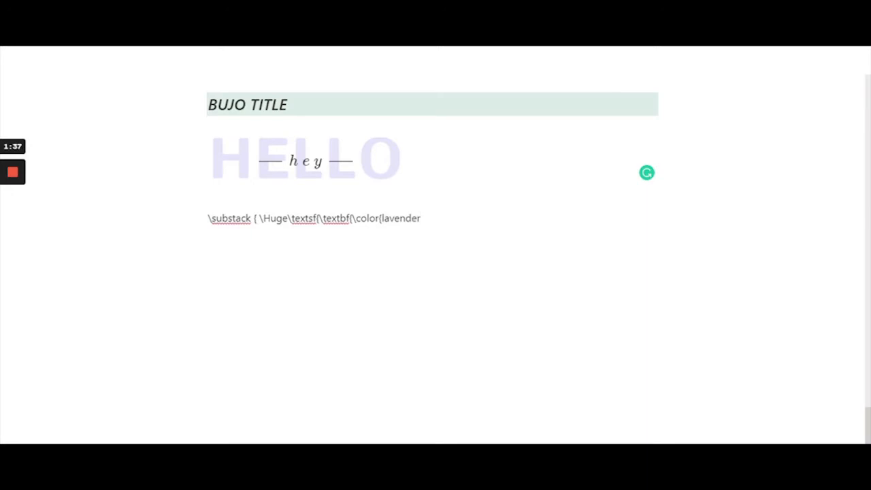
{"action": "type", "text": "}"}
{"action": "type", "text": "HELLO"}
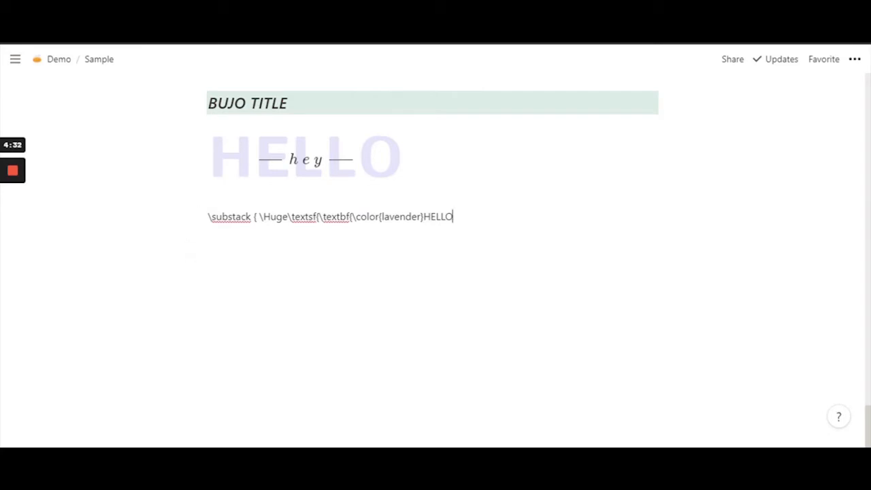
Step: Close the \textbf group with a curly brace directly after HELLO
{"action": "left_click", "coordinate": [380, 216]}
{"action": "left_click_drag", "start_coordinate": [424, 217], "coordinate": [420, 216]}
{"action": "left_click", "coordinate": [210, 237]}
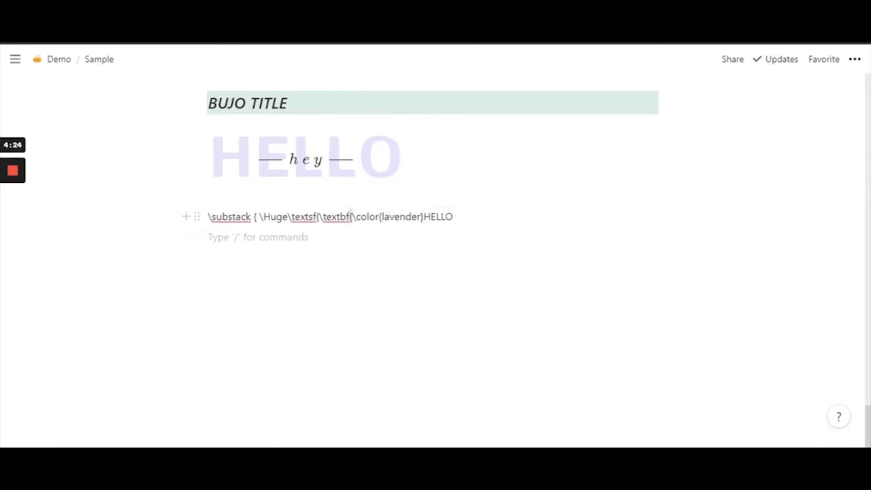
{"action": "left_click_drag", "start_coordinate": [353, 216], "coordinate": [350, 216]}
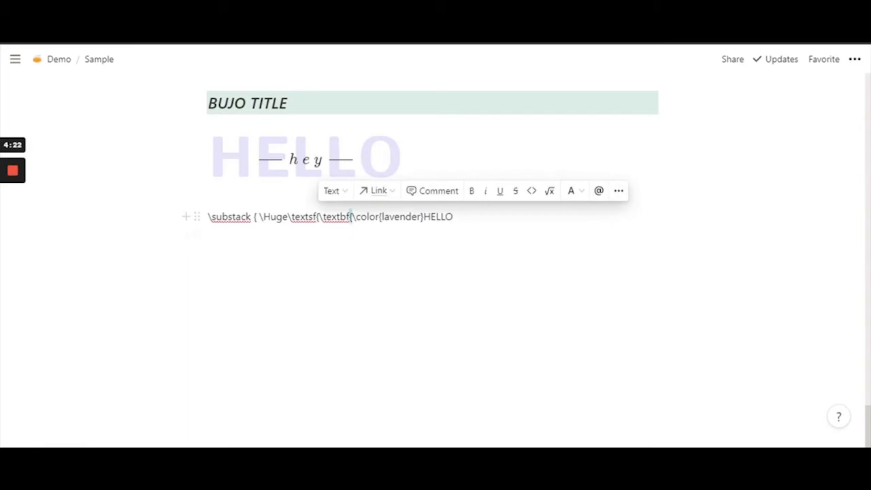
{"action": "left_click", "coordinate": [454, 217]}
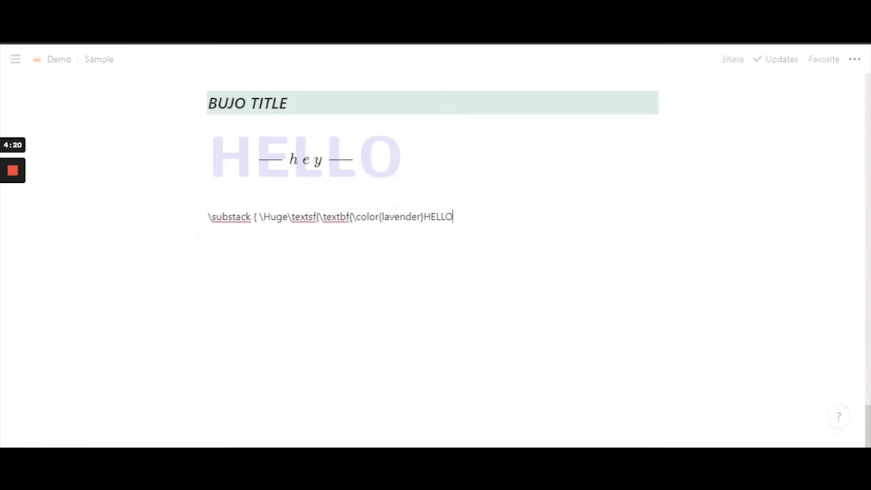
{"action": "type", "text": "}"}
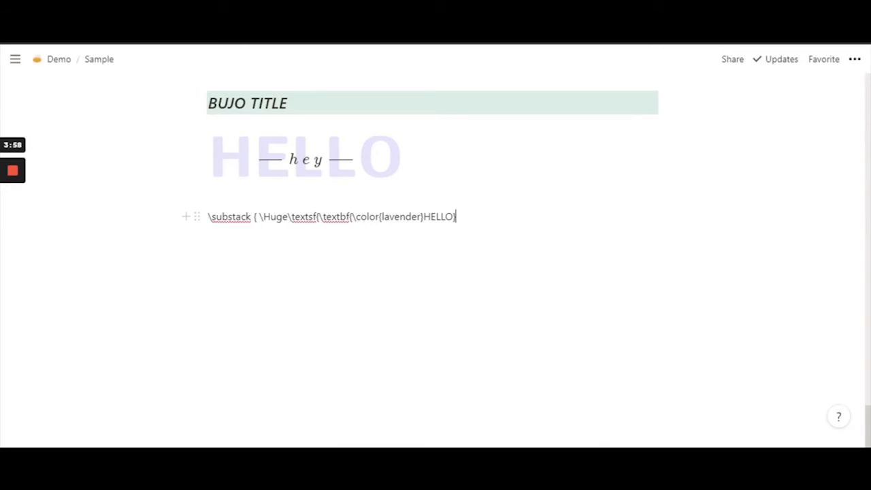
Step: Add a second closing curly brace at the end of the code to close the \textsf group
{"action": "left_click_drag", "start_coordinate": [350, 216], "coordinate": [457, 216]}
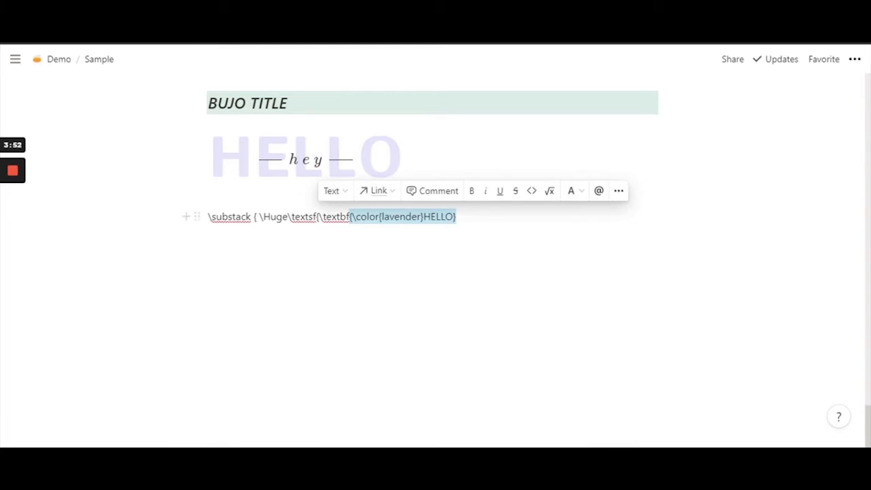
{"action": "left_click", "coordinate": [378, 217]}
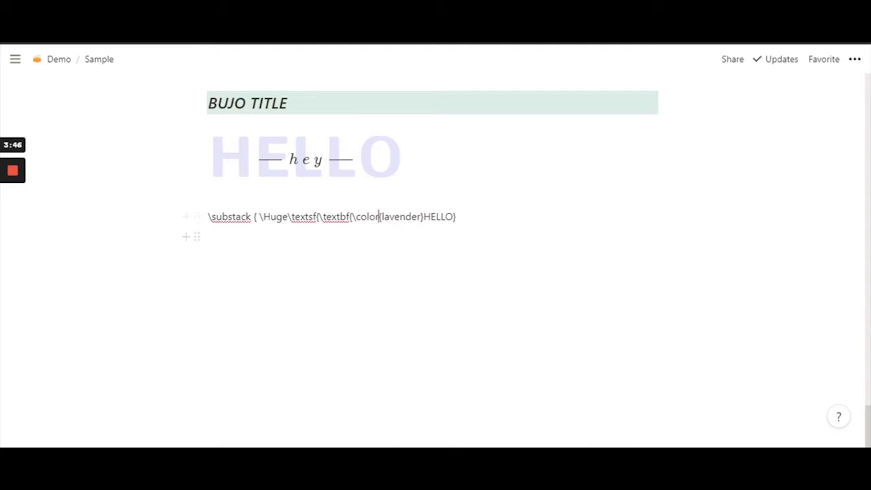
{"action": "left_click_drag", "start_coordinate": [316, 217], "coordinate": [319, 216]}
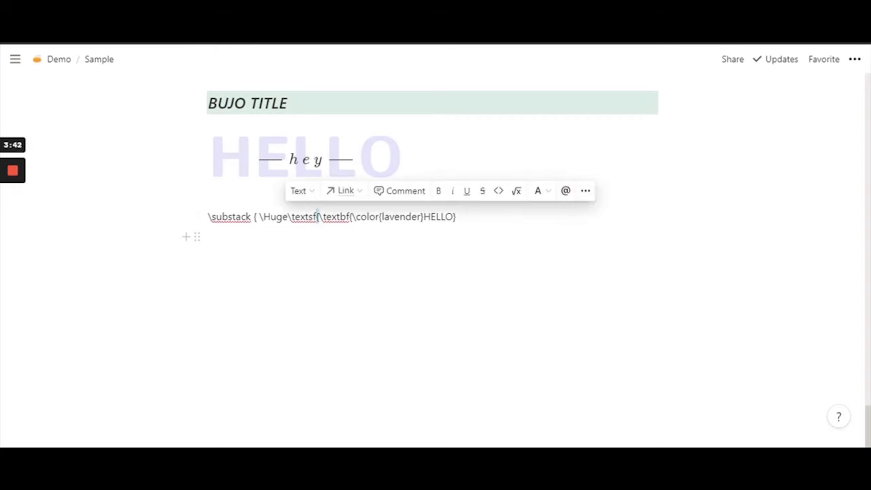
{"action": "key", "text": "End"}
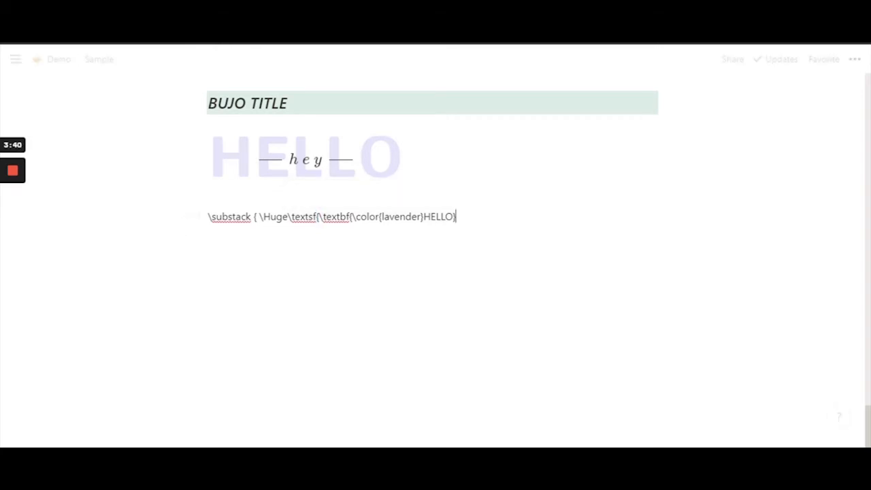
{"action": "type", "text": "}"}
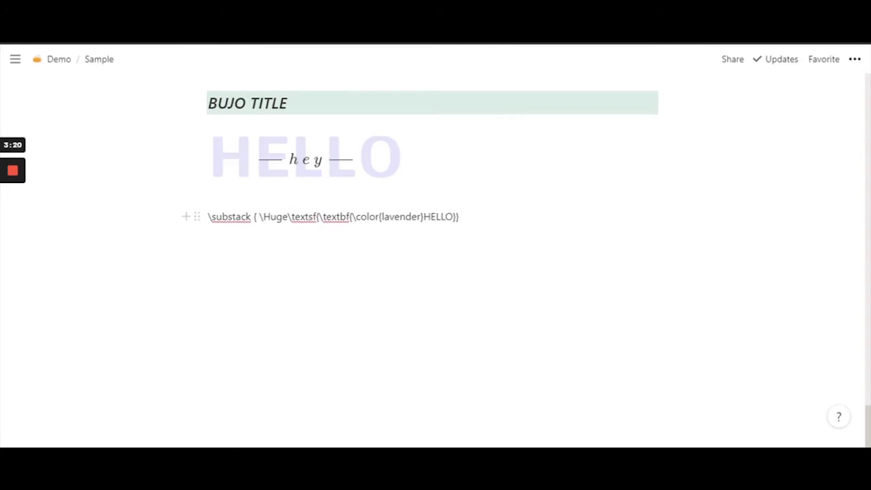
Step: End the HELLO line with \\ and enter the vertical spacing [-1.23em] on a new line of the same block
{"action": "left_click_drag", "start_coordinate": [316, 216], "coordinate": [460, 216]}
{"action": "left_click", "coordinate": [460, 216]}
{"action": "left_click_drag", "start_coordinate": [254, 216], "coordinate": [260, 216]}
{"action": "left_click", "coordinate": [258, 237]}
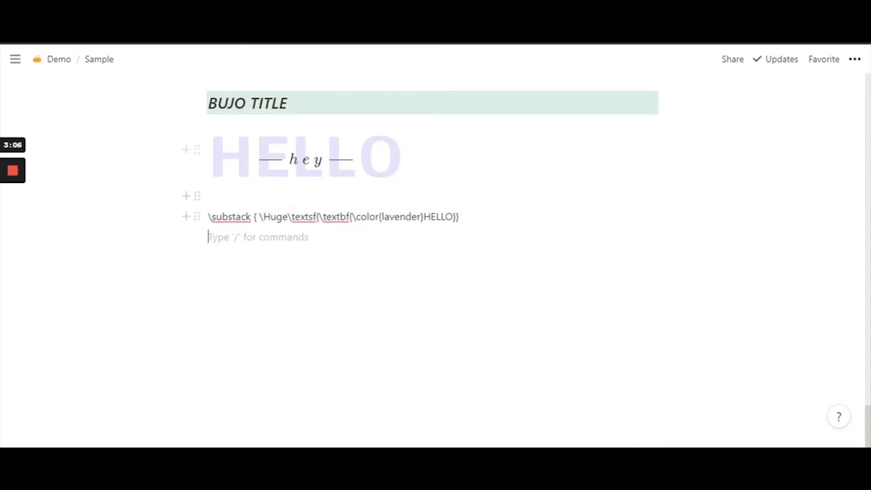
{"action": "key", "text": "BackSpace"}
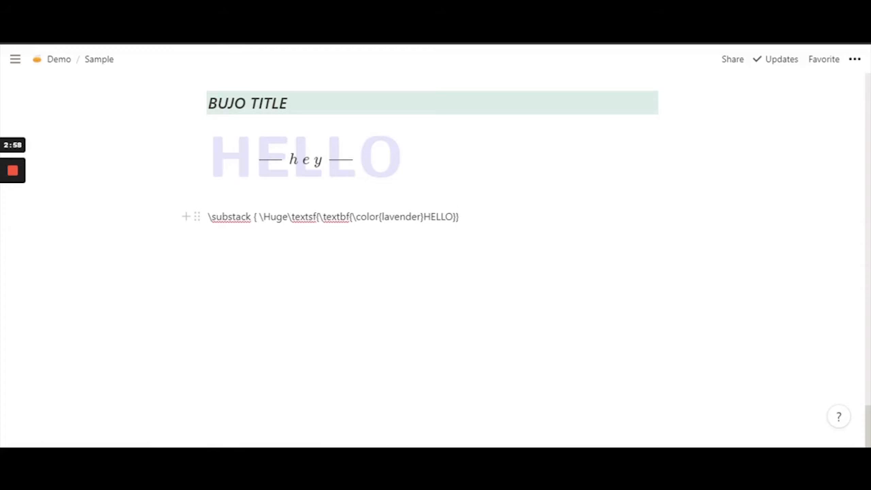
{"action": "type", "text": "\\\\"}
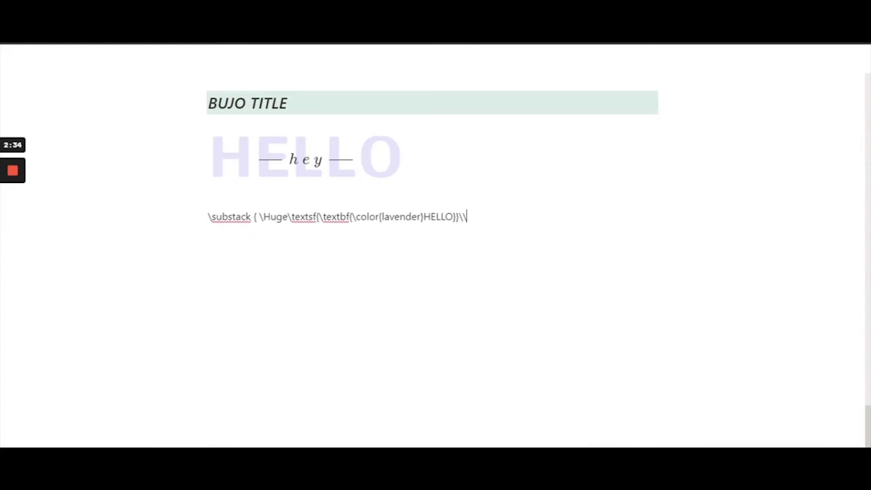
{"action": "key", "text": "Return"}
{"action": "type", "text": "-1.23em]"}
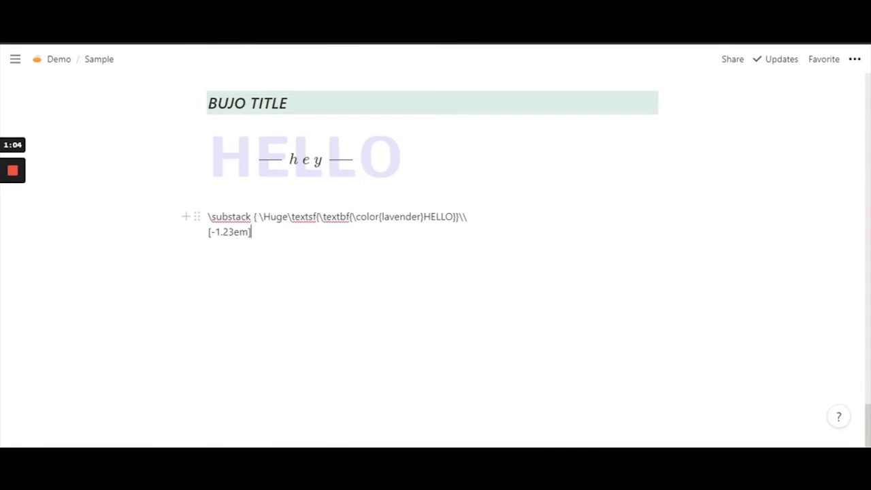
Step: After the spacing value, add a \frac with eight backslash-space pairs as numerator and an empty {} denominator
{"action": "left_click_drag", "start_coordinate": [260, 217], "coordinate": [288, 216]}
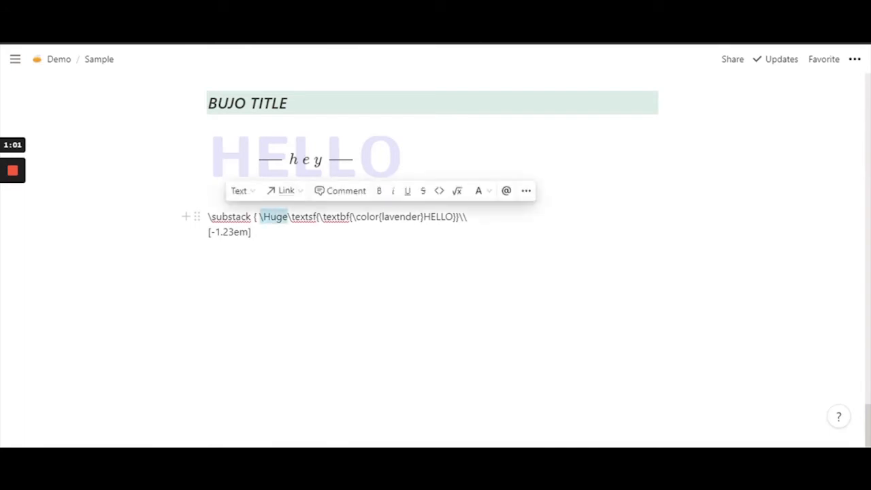
{"action": "left_click", "coordinate": [271, 217]}
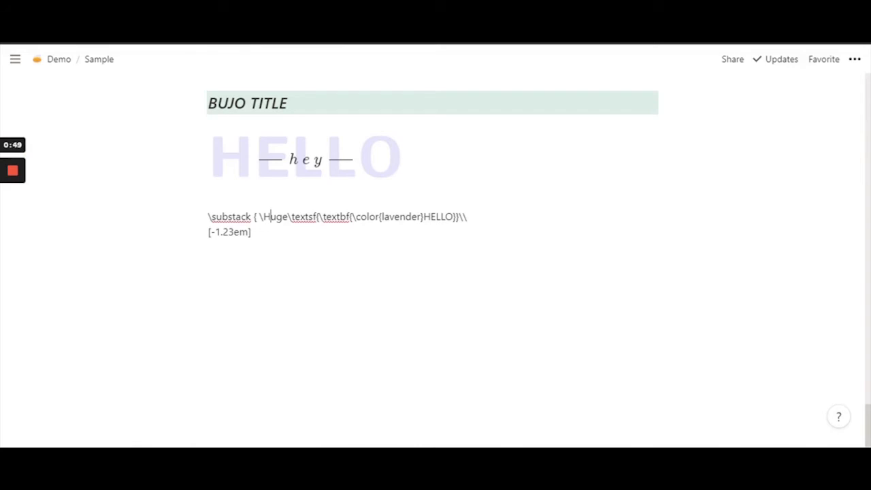
{"action": "left_click", "coordinate": [252, 232]}
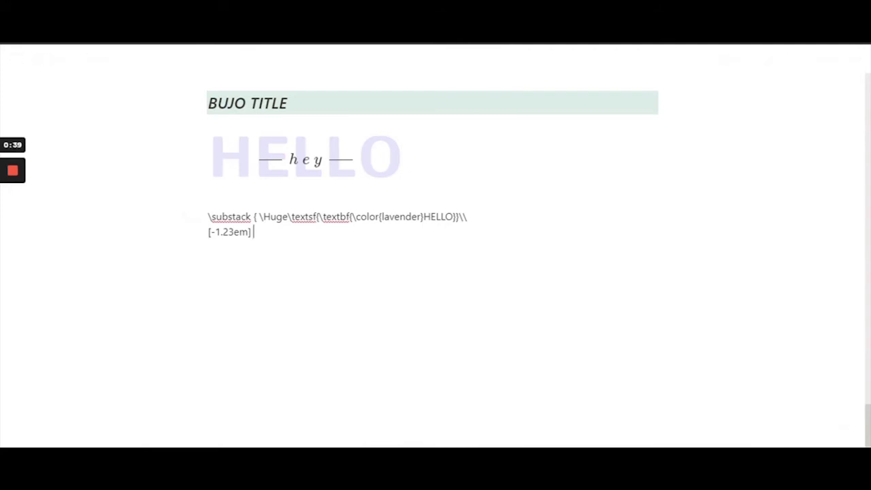
{"action": "type", "text": "rac"}
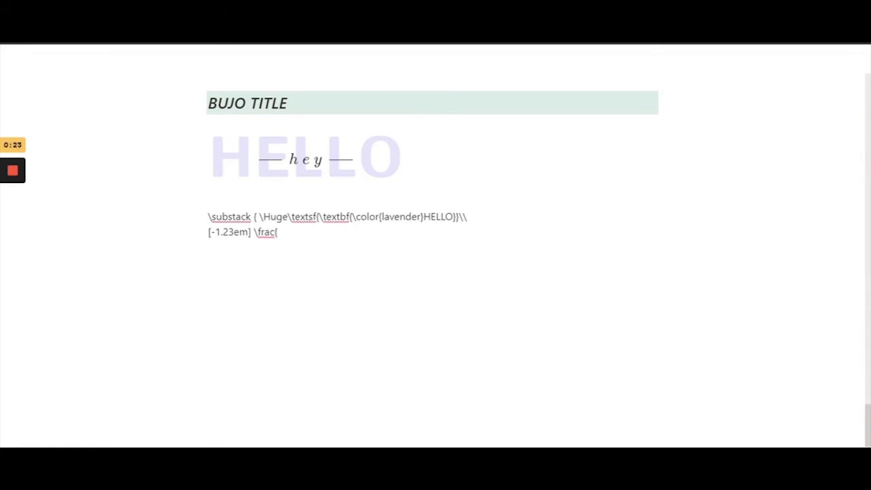
{"action": "type", "text": "{"}
{"action": "type", "text": "\\ \\ \\"}
{"action": "type", "text": " \\"}
{"action": "type", "text": " \\ \\"}
{"action": "type", "text": " \\ \\"}
{"action": "type", "text": " }"}
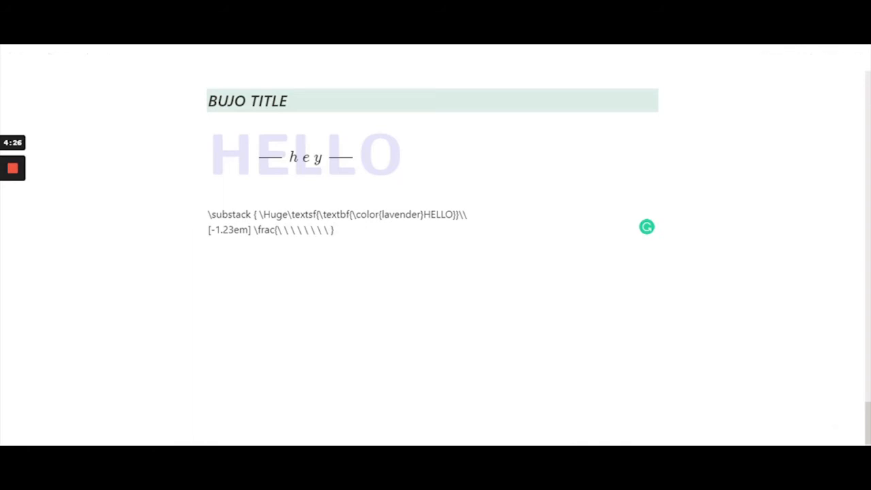
{"action": "type", "text": "{"}
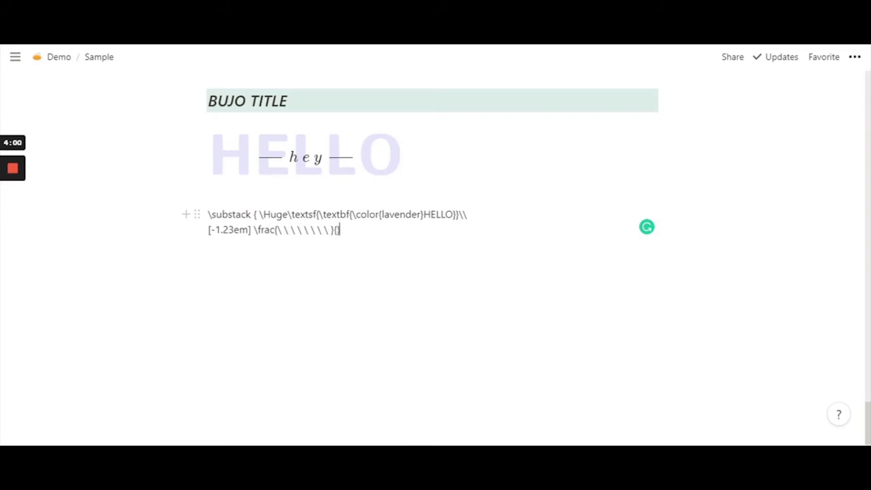
Step: Append the spaced-out foreground word as \h \e \y \ after the fraction
{"action": "type", "text": "\\"}
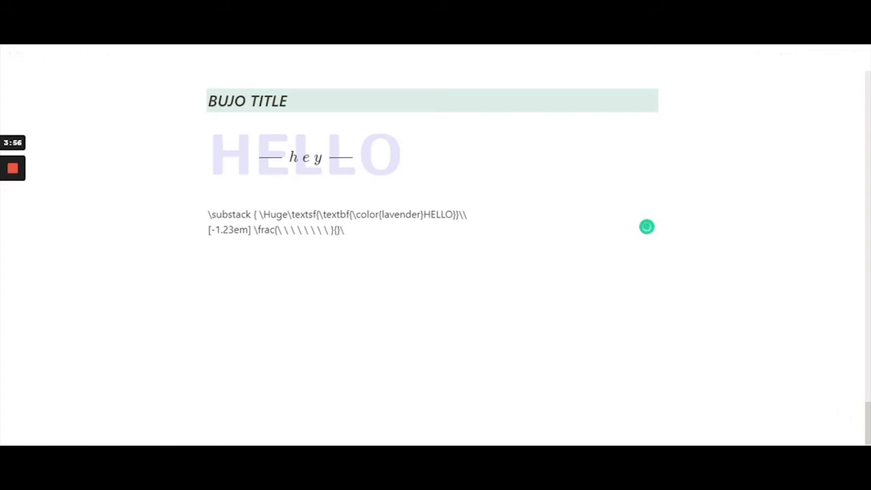
{"action": "type", "text": "h"}
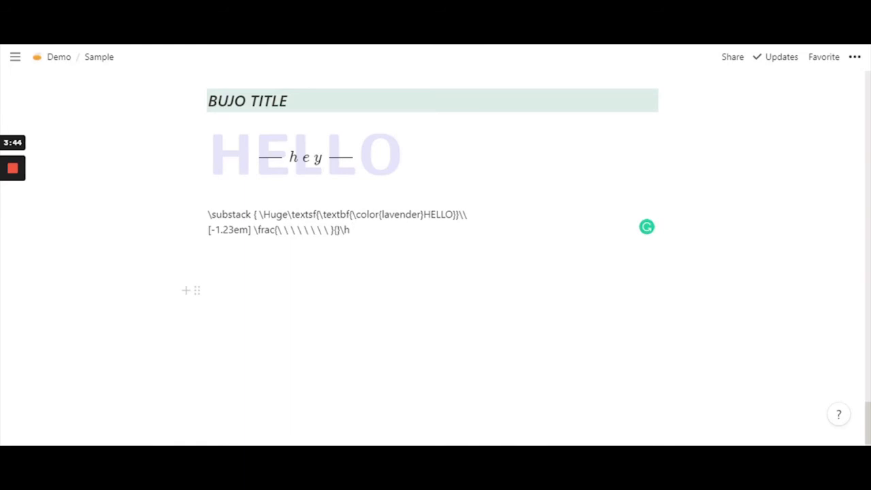
{"action": "type", "text": "\\"}
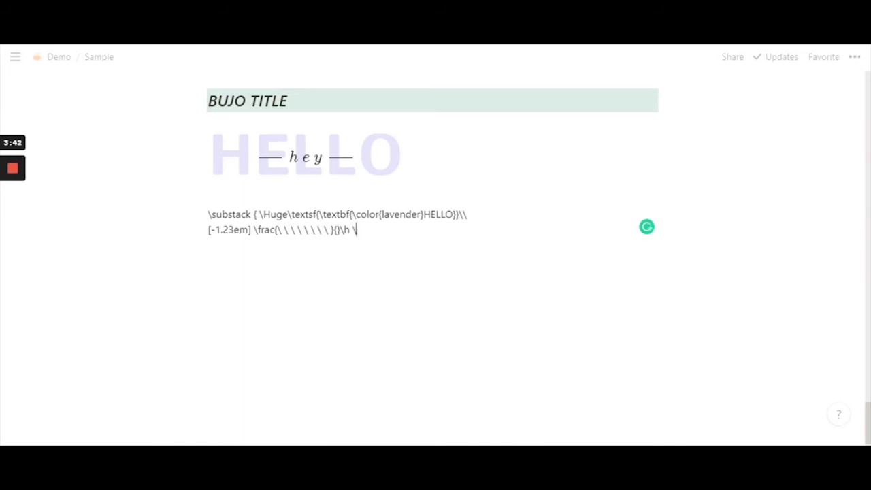
{"action": "type", "text": "e \\y"}
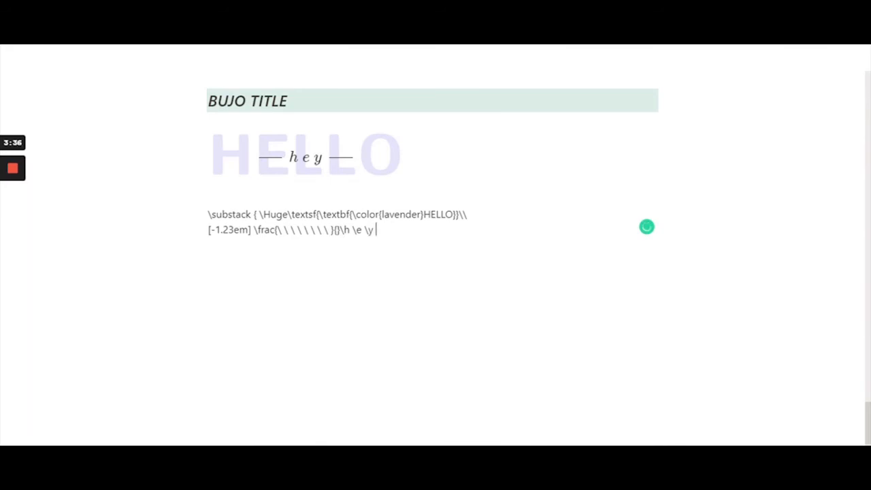
{"action": "type", "text": "\\"}
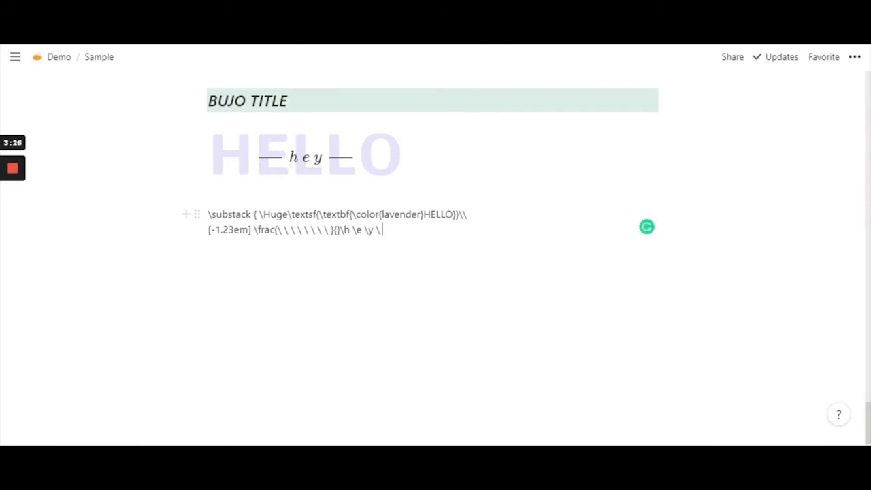
Step: Add a matching \frac after the word hey, with eight backslash-space pairs as numerator and an empty {} denominator
{"action": "type", "text": "\\frac"}
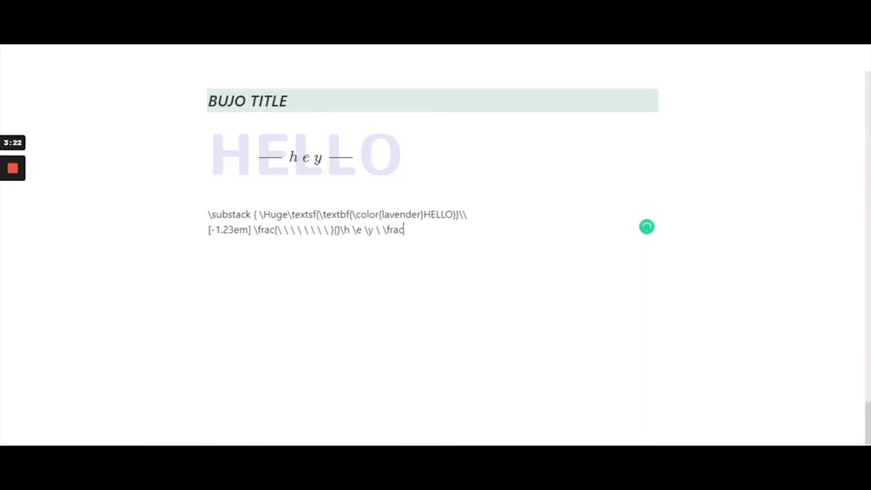
{"action": "type", "text": "{\\"}
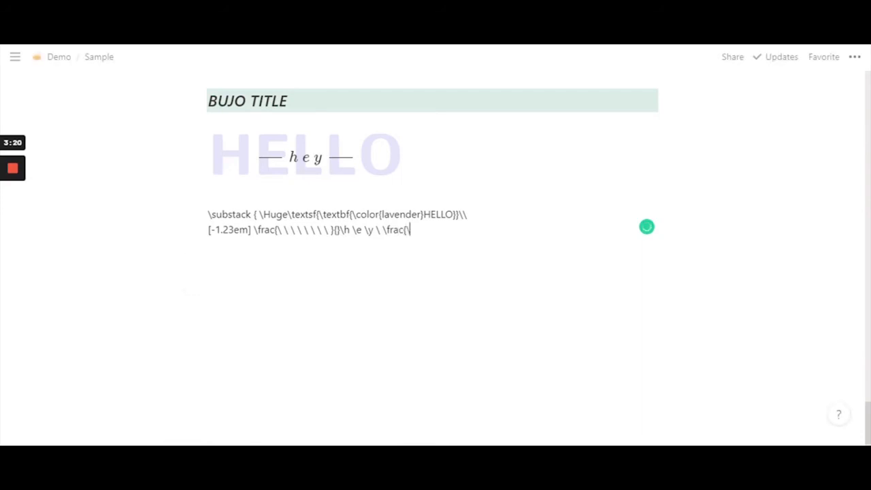
{"action": "type", "text": " \\ \\ \\"}
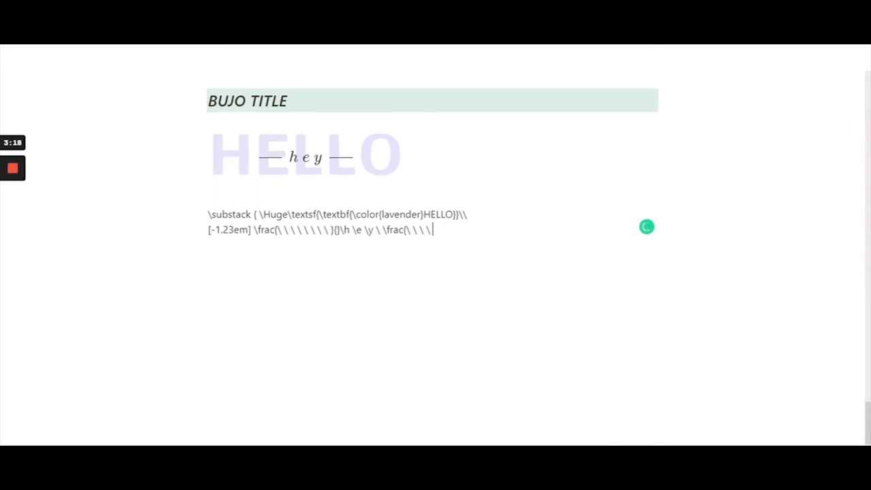
{"action": "type", "text": " \\ \\ \\ \\ }{}"}
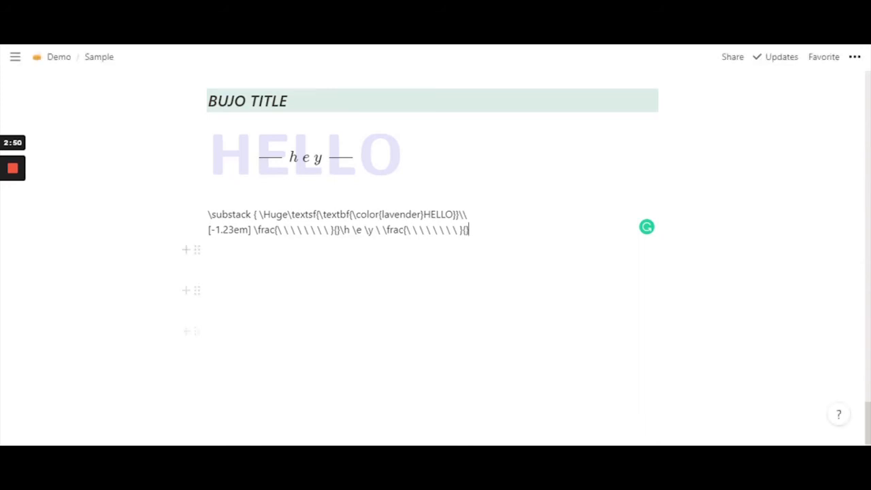
Step: Close the opening \substack group with a final closing brace at the end of the code
{"action": "left_click_drag", "start_coordinate": [257, 214], "coordinate": [254, 215]}
{"action": "left_click", "coordinate": [258, 215]}
{"action": "double_click", "coordinate": [257, 214]}
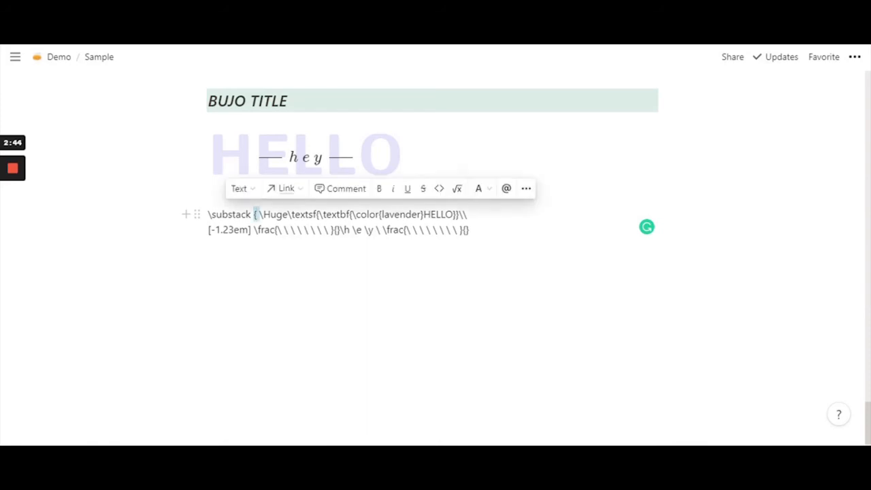
{"action": "left_click", "coordinate": [258, 214]}
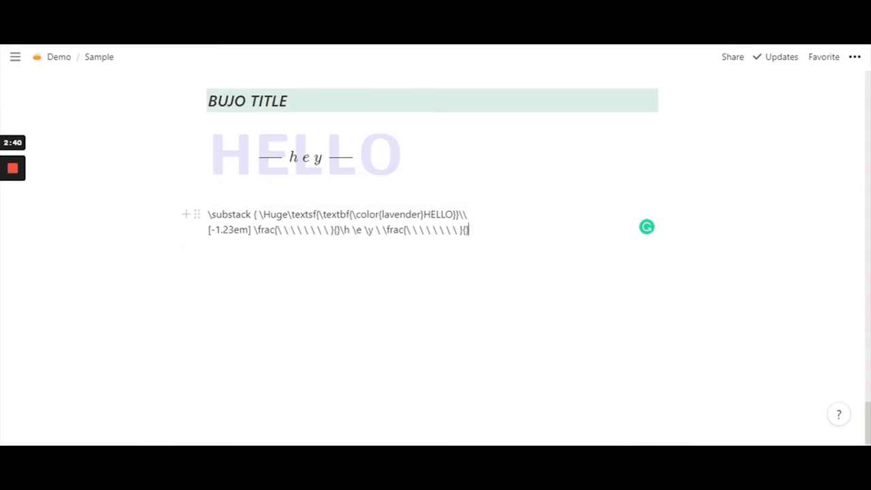
{"action": "type", "text": "}"}
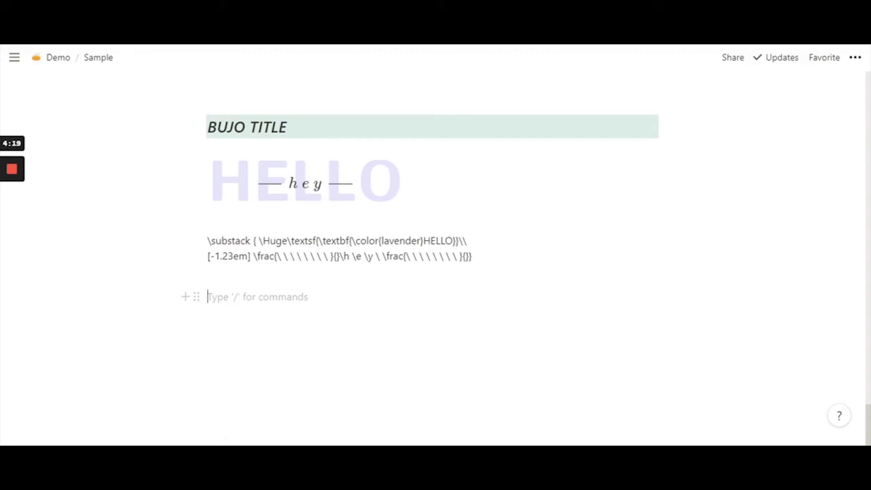
Step: Enter the placeholder word hello in a new text block below the code
{"action": "type", "text": "hello"}
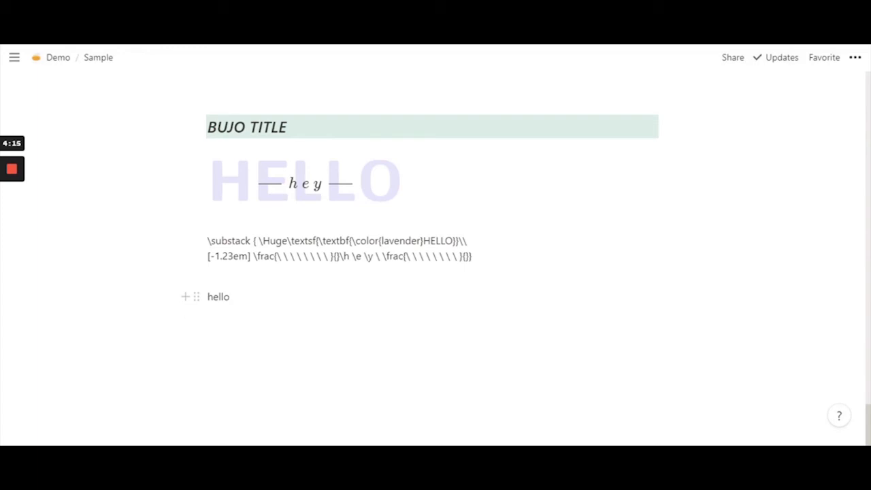
{"action": "key", "text": "shift+Home"}
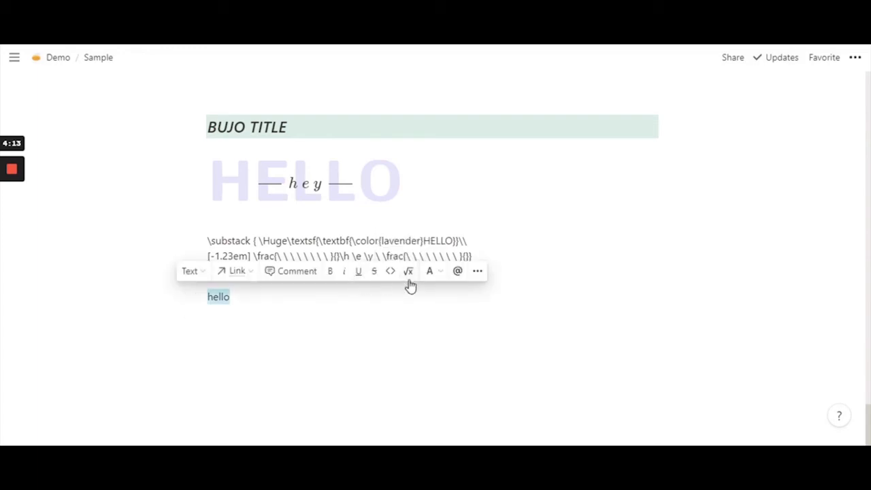
{"action": "left_click", "coordinate": [192, 272]}
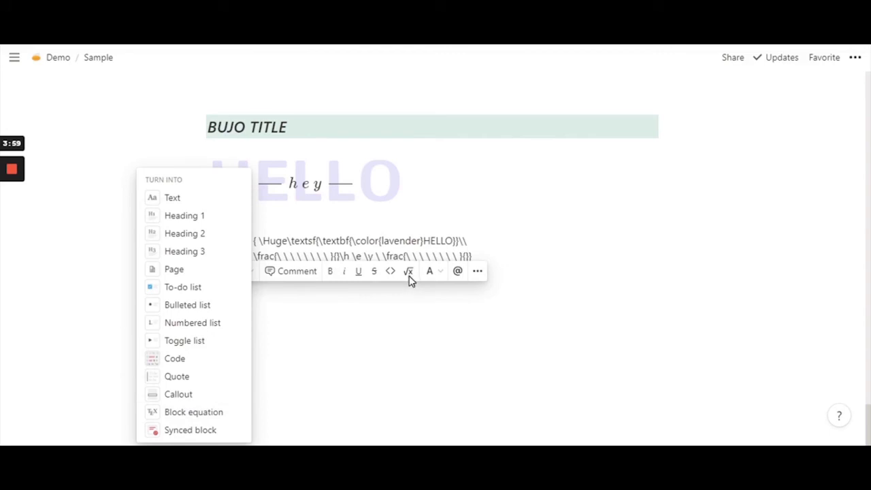
{"action": "left_click", "coordinate": [379, 338]}
{"action": "left_click", "coordinate": [379, 338]}
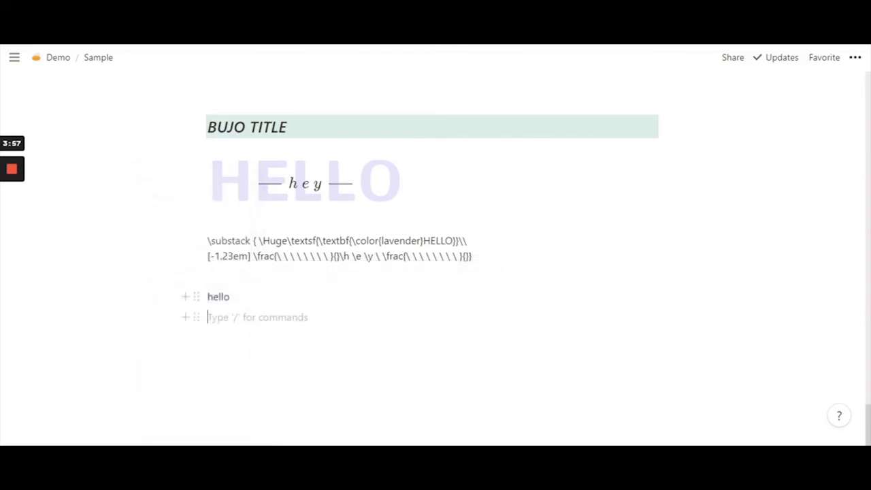
Step: Copy the whole \substack code and convert the placeholder word hello into an inline equation containing that code
{"action": "left_click_drag", "start_coordinate": [207, 241], "coordinate": [646, 253]}
{"action": "key", "text": "ctrl+c"}
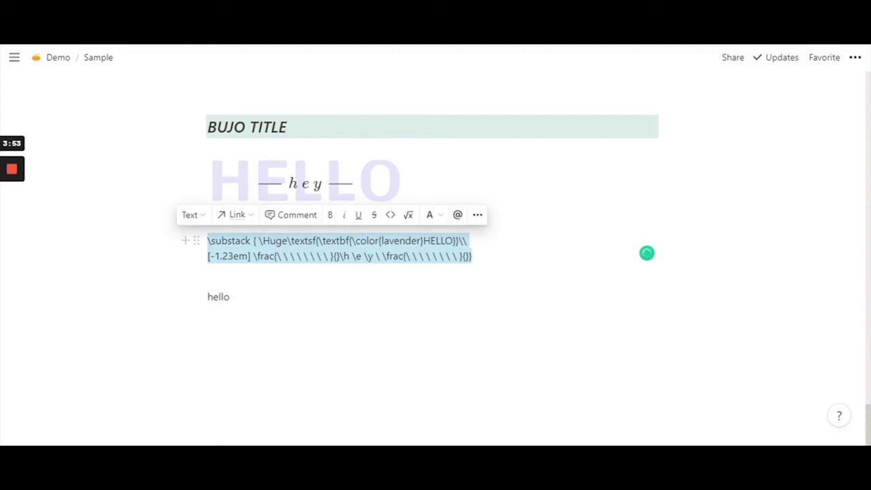
{"action": "left_click", "coordinate": [647, 254]}
{"action": "key", "text": "Return"}
{"action": "double_click", "coordinate": [219, 297]}
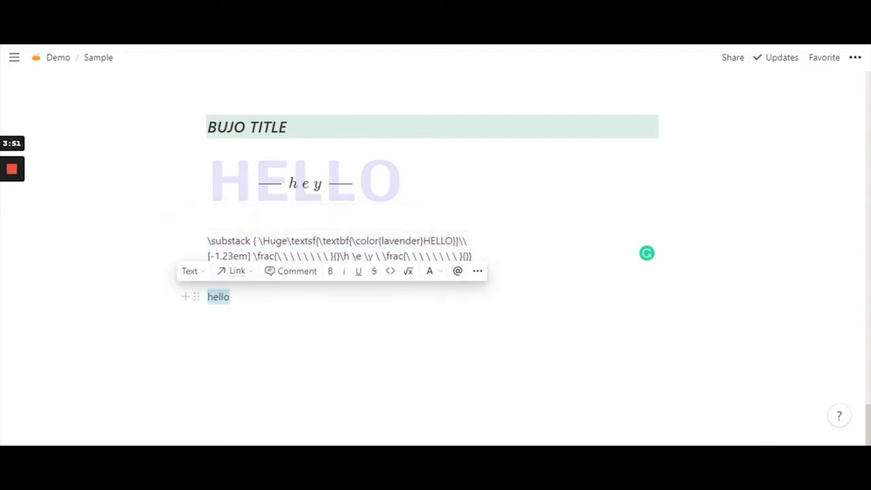
{"action": "left_click", "coordinate": [413, 272]}
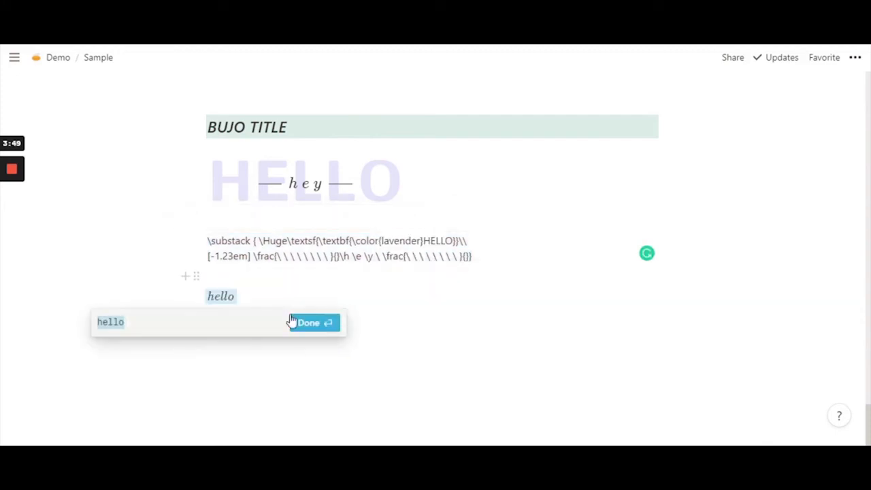
{"action": "key", "text": "ctrl+v"}
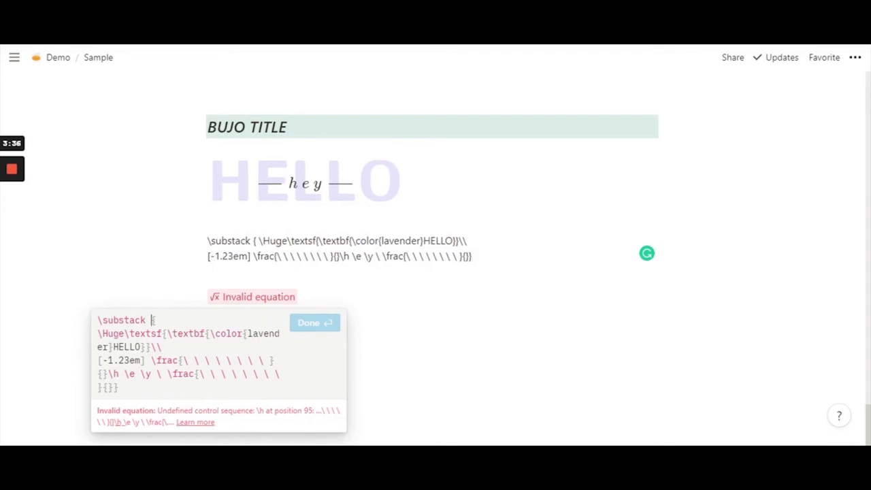
Step: In the equation, remove the space after \substack and separate the backslashes from the letters as \ h \ e \ y \
{"action": "key", "text": "BackSpace"}
{"action": "left_click", "coordinate": [114, 374]}
{"action": "left_click", "coordinate": [136, 374]}
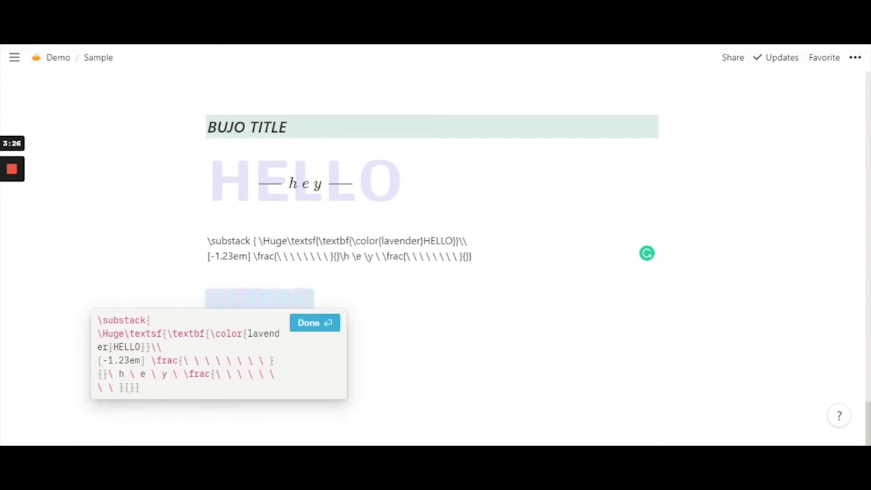
{"action": "left_click", "coordinate": [305, 327]}
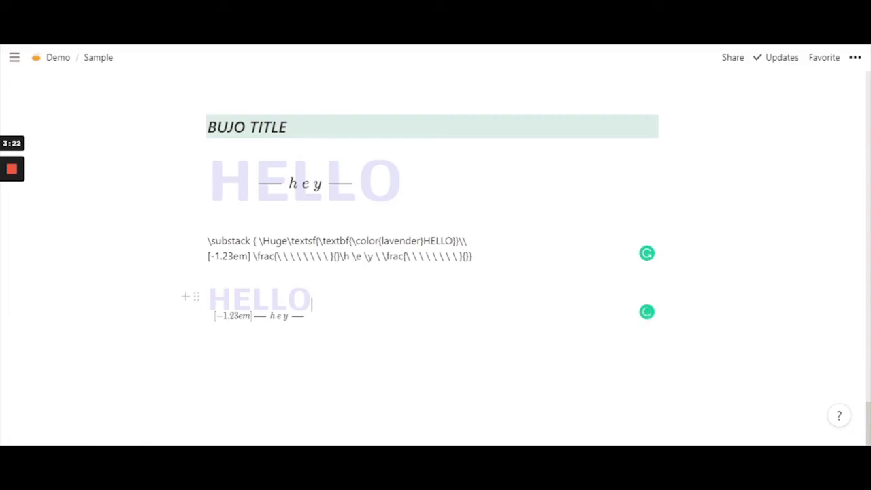
Step: Remove the line break before [-1.23em] in the equation so the spacing value directly follows \\, and apply the change
{"action": "left_click", "coordinate": [266, 304]}
{"action": "left_click", "coordinate": [187, 368]}
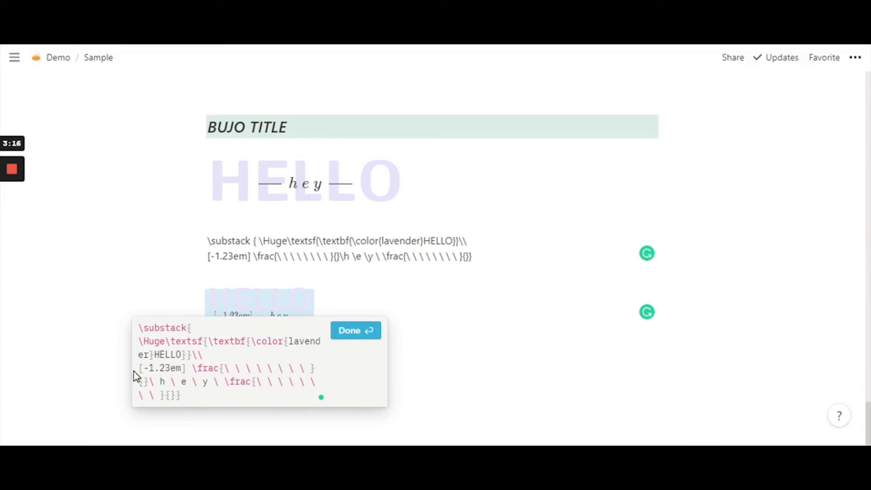
{"action": "left_click_drag", "start_coordinate": [139, 369], "coordinate": [213, 369]}
{"action": "left_click", "coordinate": [198, 355]}
{"action": "key", "text": "Delete"}
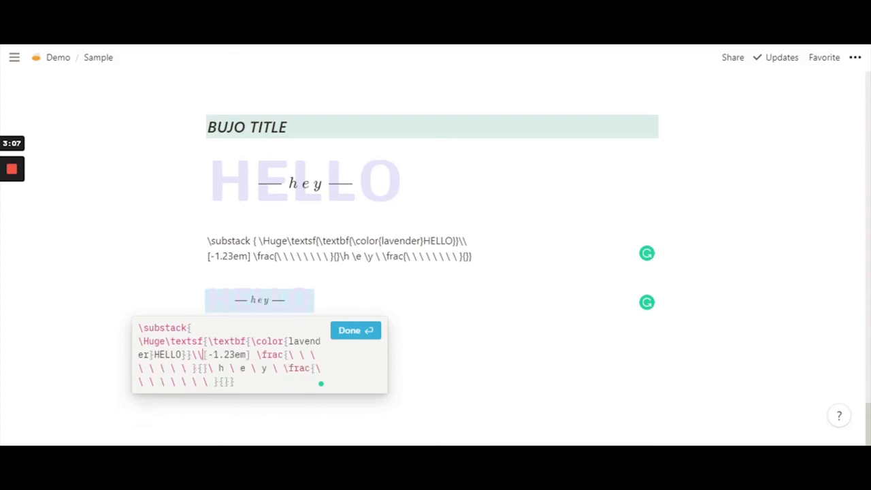
{"action": "left_click", "coordinate": [349, 331]}
{"action": "key", "text": "Return"}
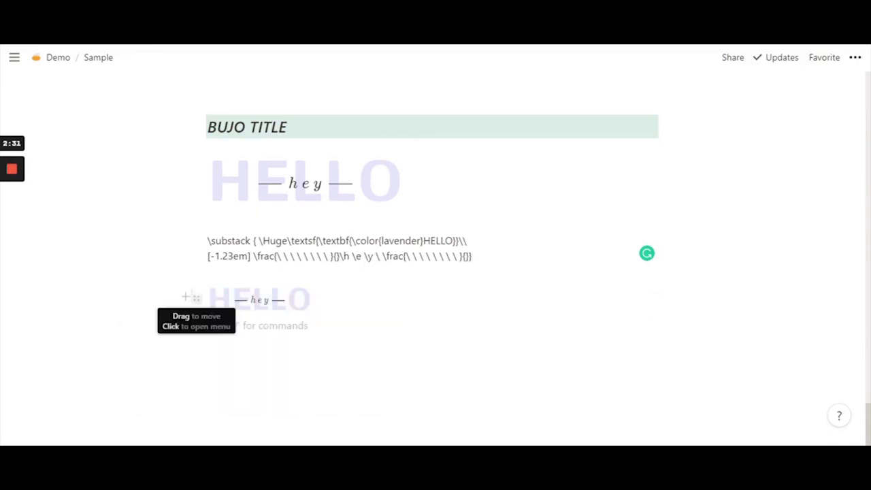
Step: Turn the new equation's block into a Heading 3
{"action": "left_click", "coordinate": [196, 297]}
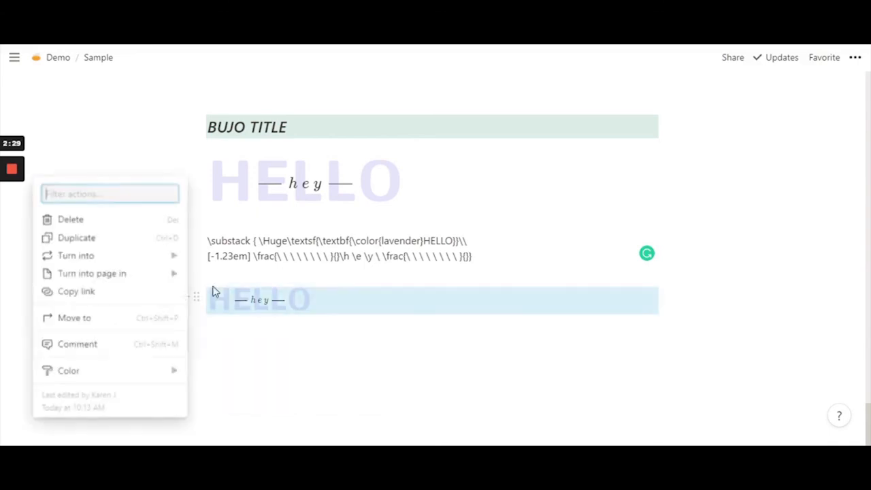
{"action": "mouse_move", "coordinate": [125, 259]}
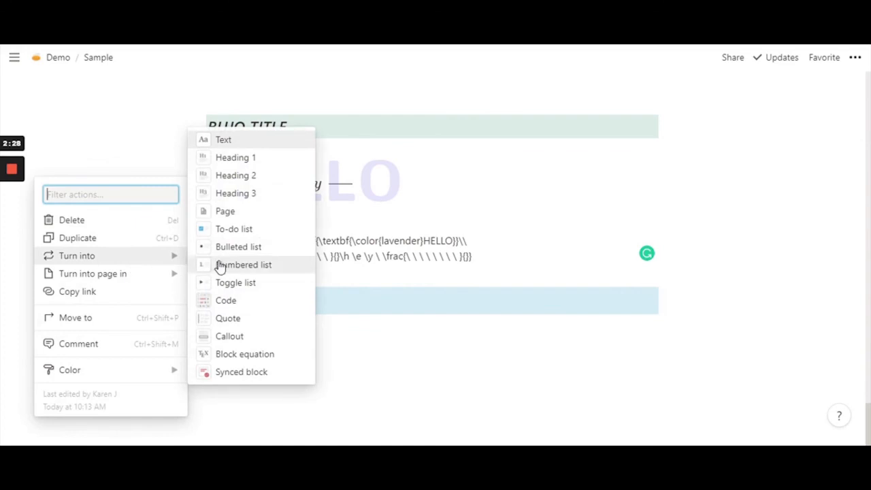
{"action": "left_click", "coordinate": [258, 195]}
{"action": "left_click", "coordinate": [272, 341]}
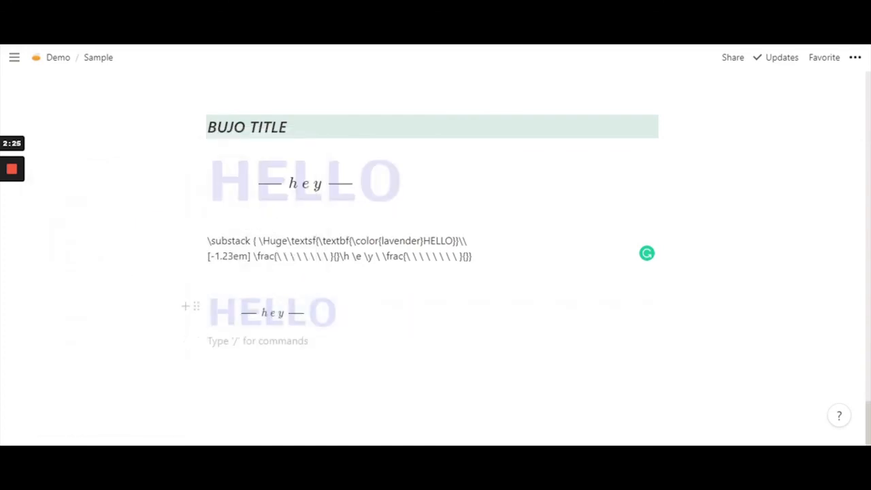
Step: Turn the new equation's block into a Heading 1
{"action": "left_click", "coordinate": [196, 306]}
{"action": "mouse_move", "coordinate": [140, 267]}
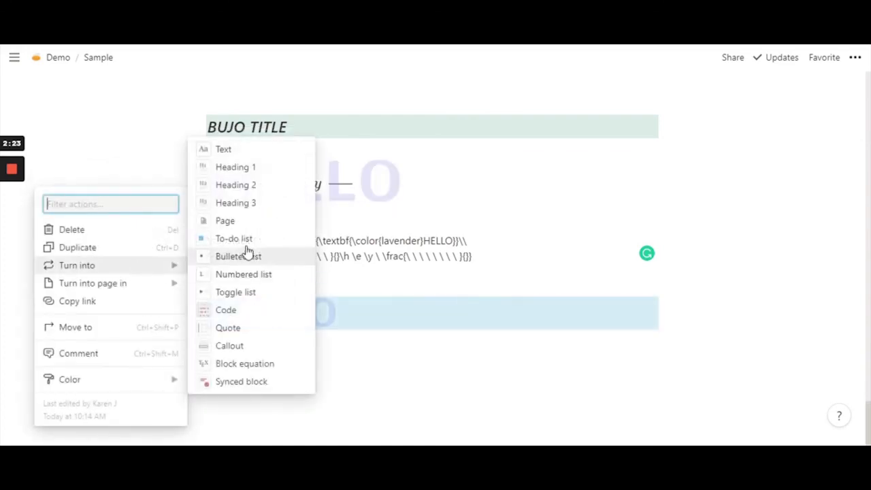
{"action": "left_click", "coordinate": [260, 168]}
{"action": "left_click", "coordinate": [272, 367]}
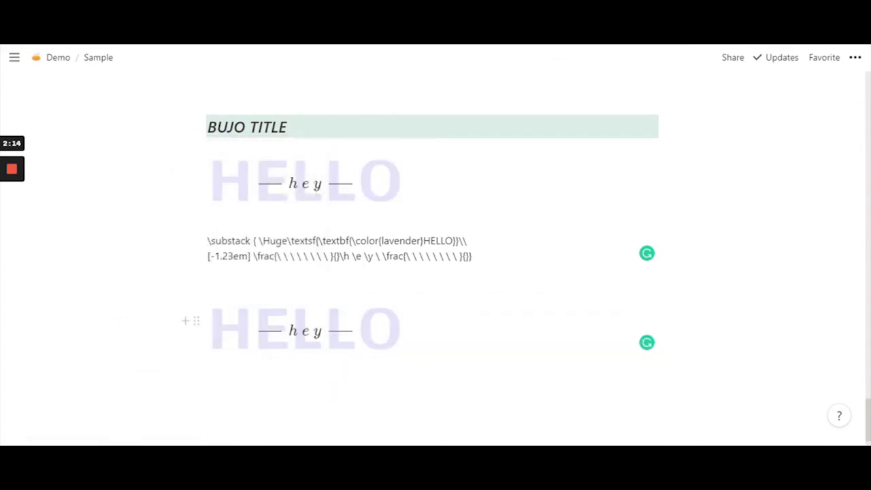
Step: Remove \textbf from the HELLO part of the heading equation and apply the change
{"action": "left_click", "coordinate": [300, 340]}
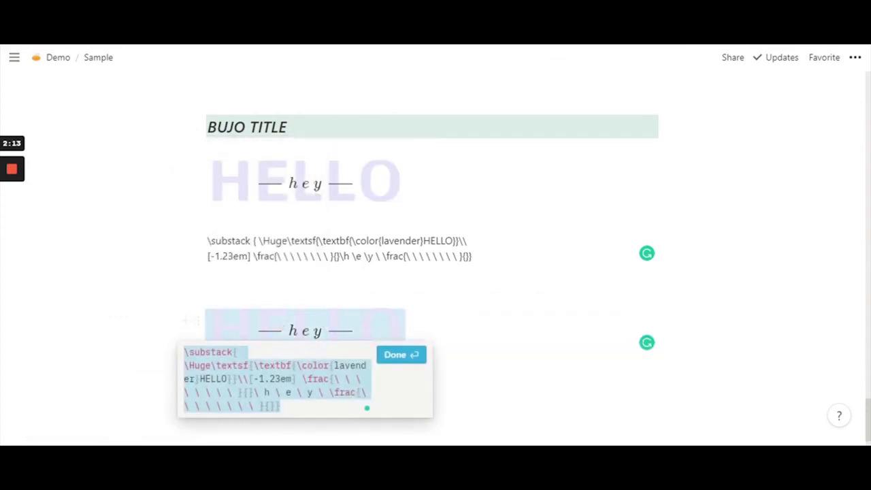
{"action": "left_click", "coordinate": [270, 366]}
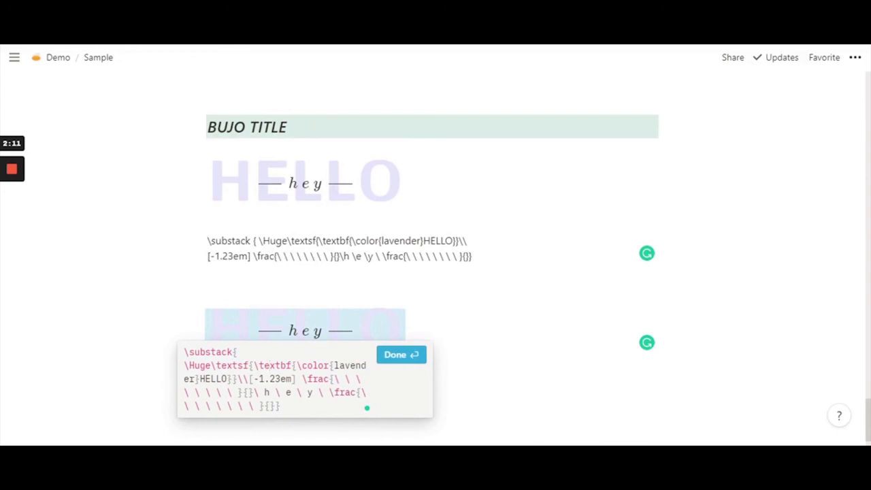
{"action": "left_click_drag", "start_coordinate": [253, 366], "coordinate": [292, 366]}
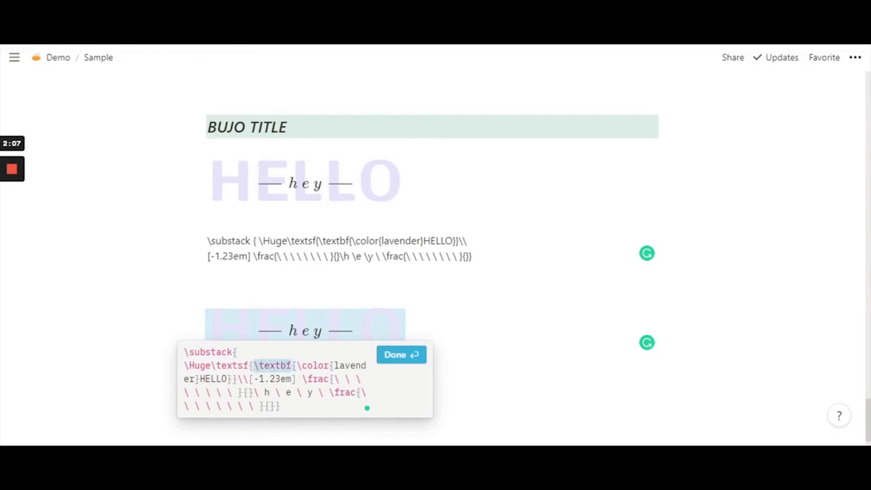
{"action": "key", "text": "BackSpace"}
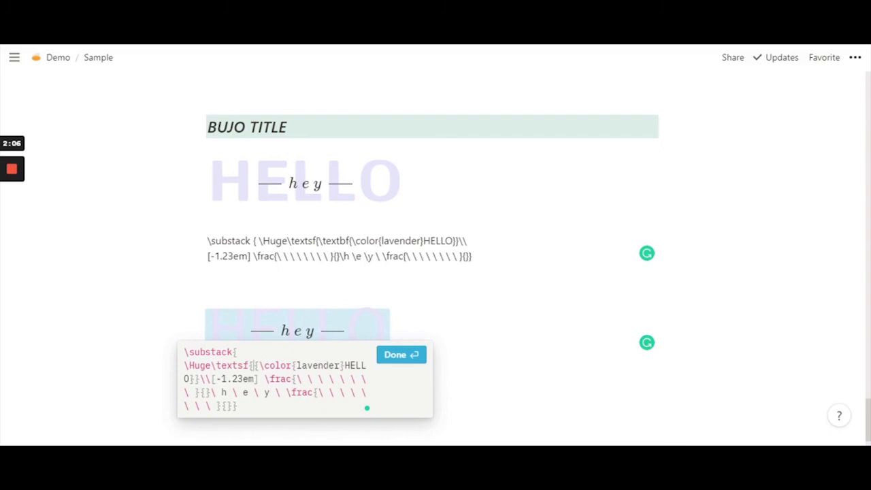
{"action": "left_click", "coordinate": [401, 354]}
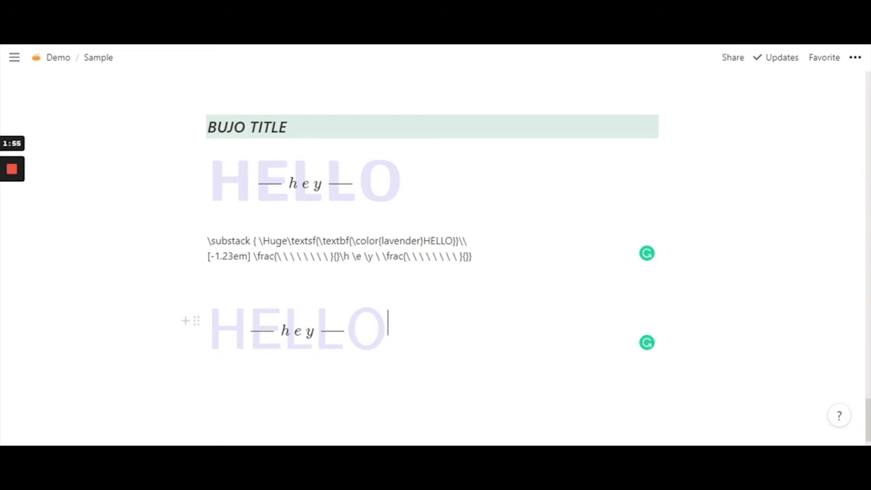
{"action": "key", "text": "Escape"}
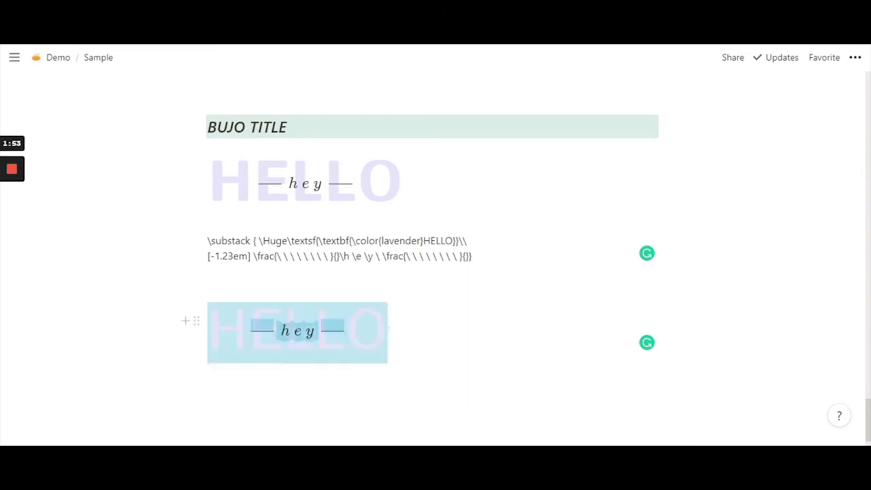
Step: Reinsert \textbf directly after the opening brace of \textsf in the heading equation
{"action": "left_click", "coordinate": [301, 340]}
{"action": "left_click", "coordinate": [257, 366]}
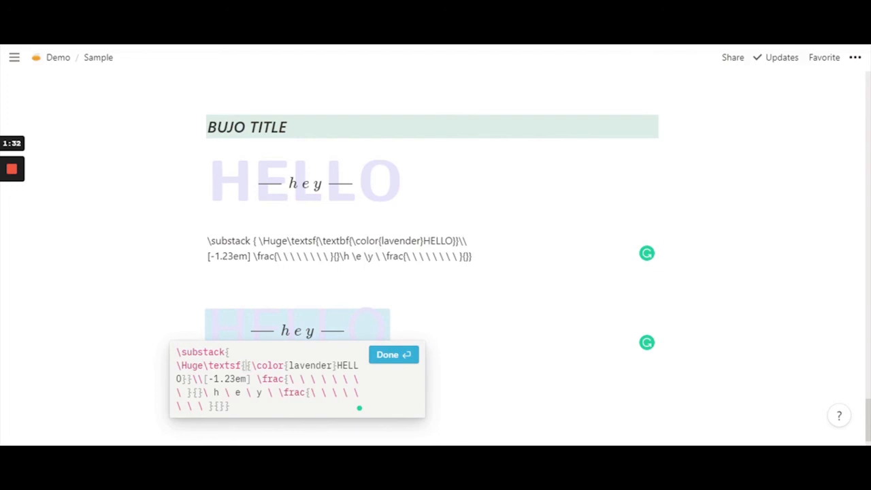
{"action": "type", "text": "\\"}
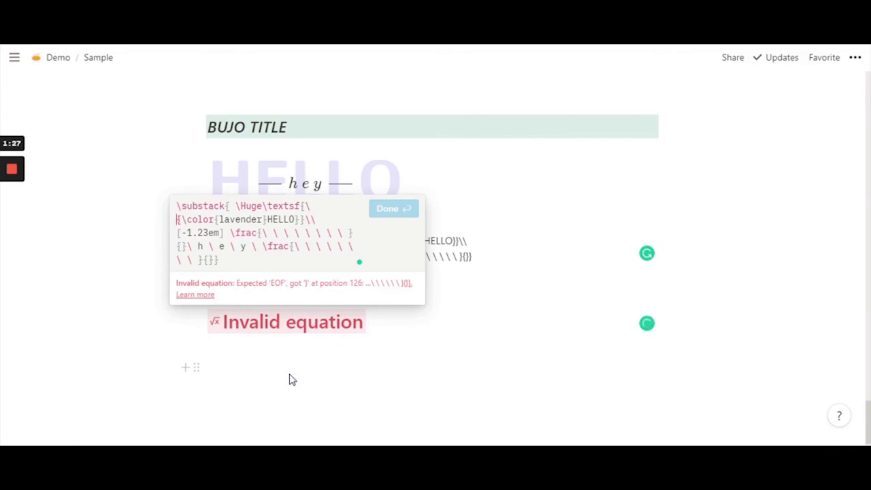
{"action": "key", "text": "BackSpace"}
{"action": "type", "text": "\\text"}
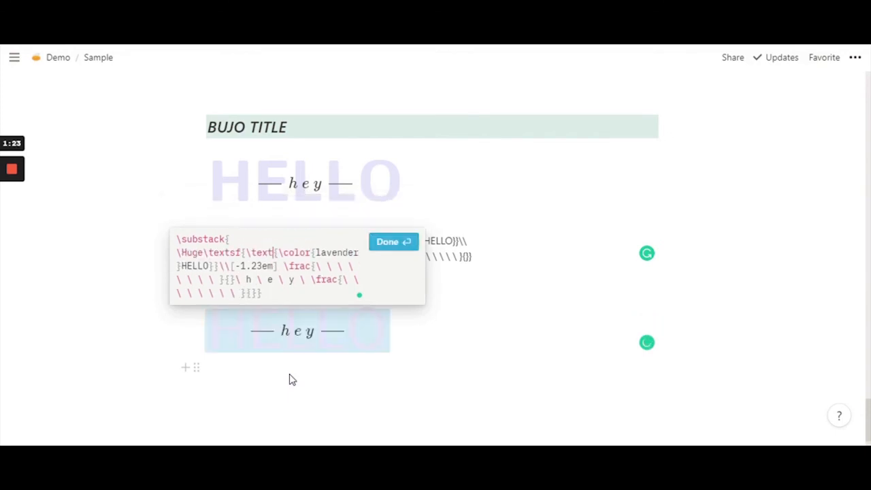
{"action": "type", "text": "bf"}
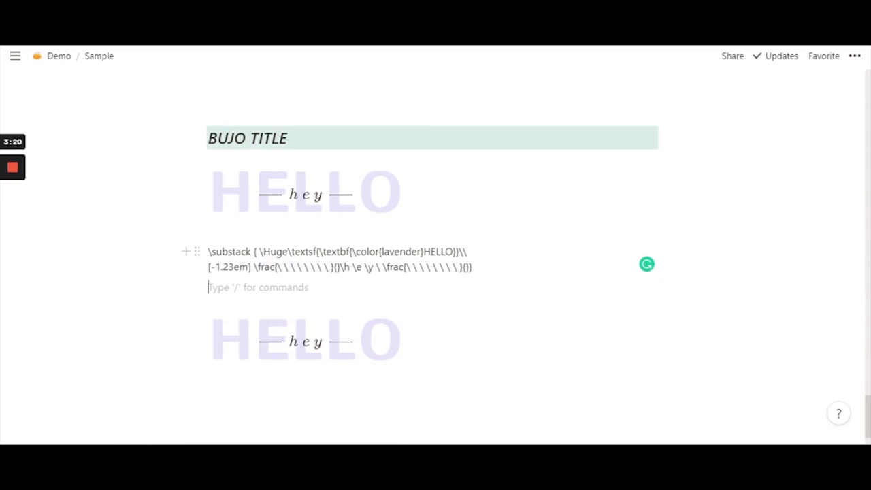
{"action": "left_click_drag", "start_coordinate": [254, 266], "coordinate": [472, 267]}
{"action": "left_click", "coordinate": [210, 287]}
{"action": "left_click_drag", "start_coordinate": [341, 267], "coordinate": [383, 267]}
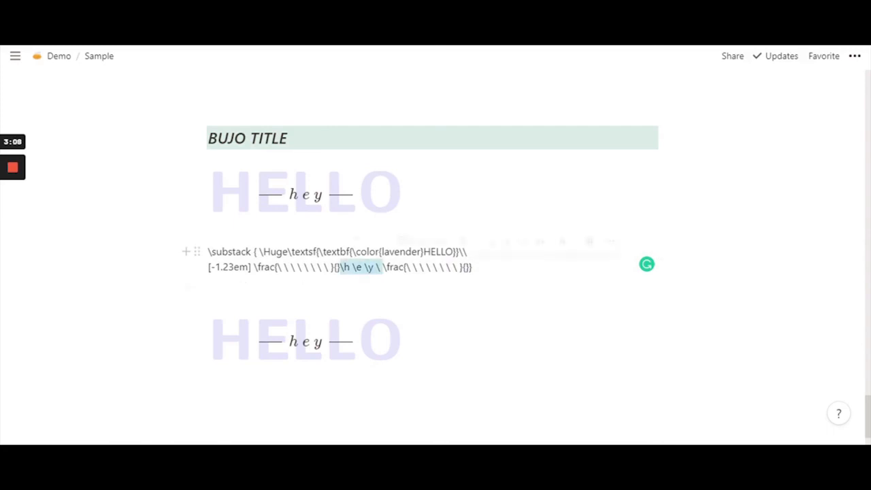
{"action": "left_click", "coordinate": [381, 268]}
{"action": "left_click", "coordinate": [243, 286]}
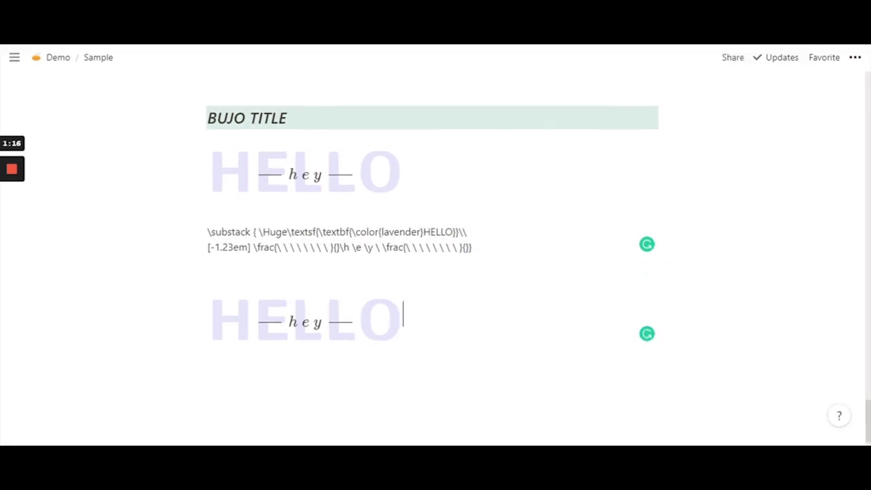
{"action": "scroll", "coordinate": [422, 326], "scroll_direction": "up", "scroll_amount": 1}
{"action": "left_click", "coordinate": [404, 335]}
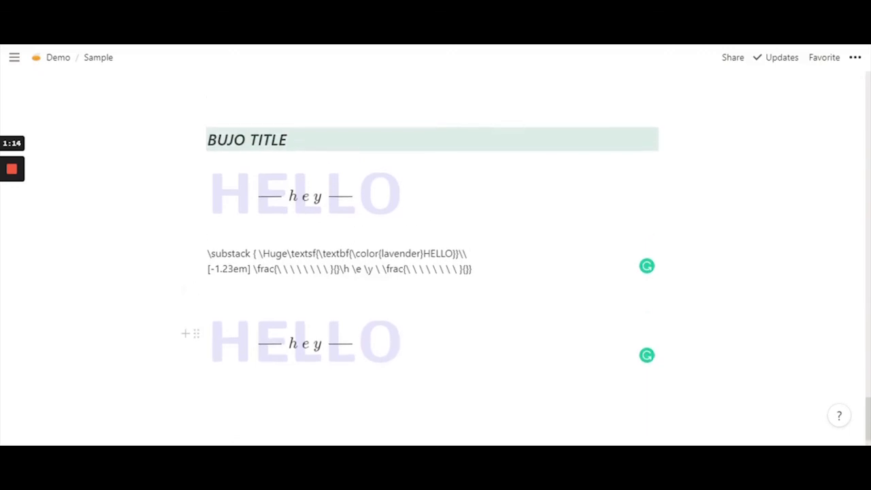